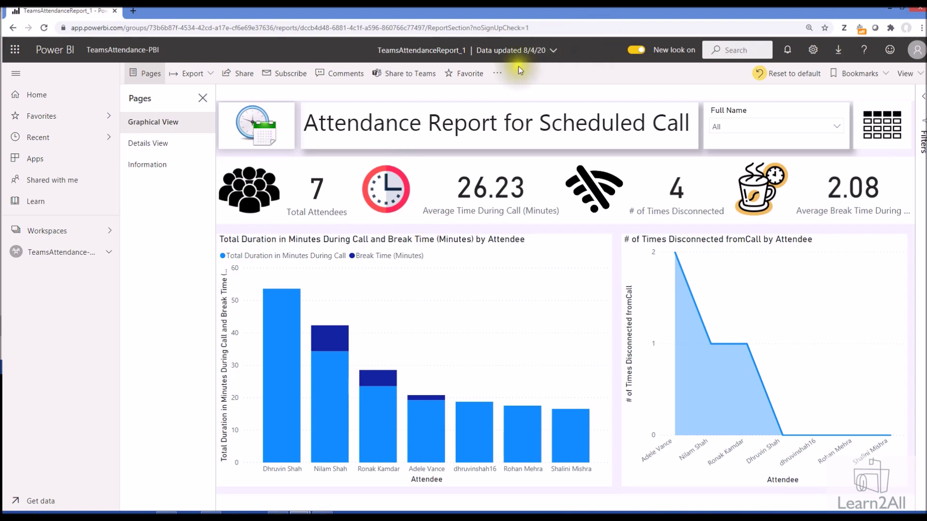
# From the attendance report's More options menu, choose Embed > Publish to web (public)
pyautogui.click(498, 74)
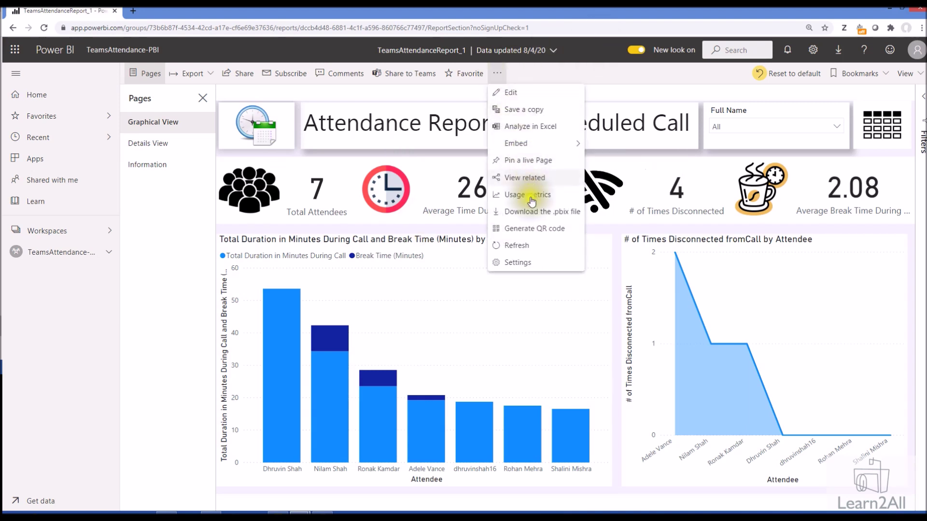
pyautogui.moveTo(553, 150)
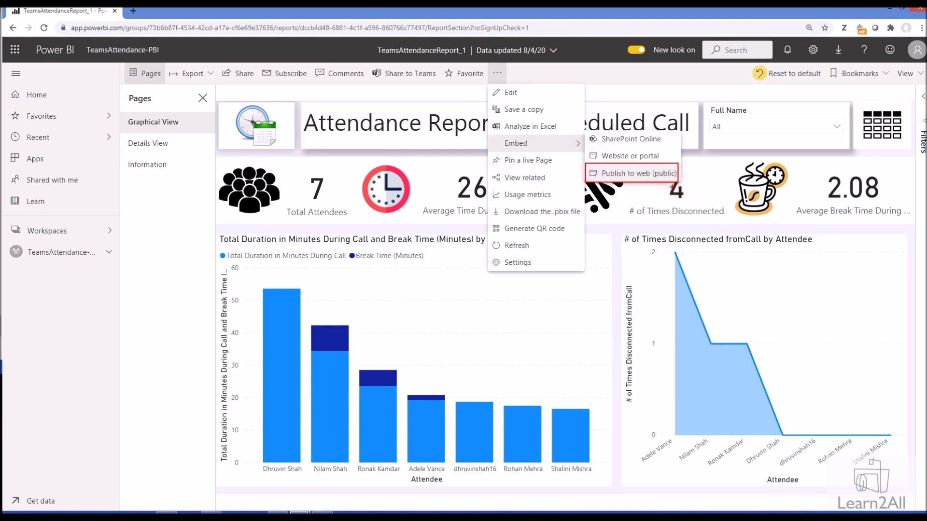
pyautogui.click(669, 174)
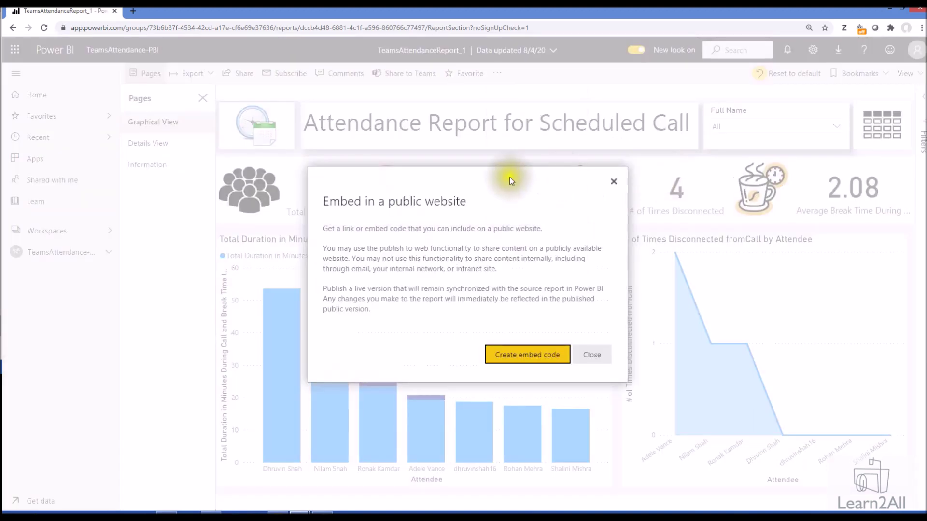
# Create the embed code and confirm publishing TeamsAttendanceReport_1 publicly to get its link and iframe code
pyautogui.click(502, 359)
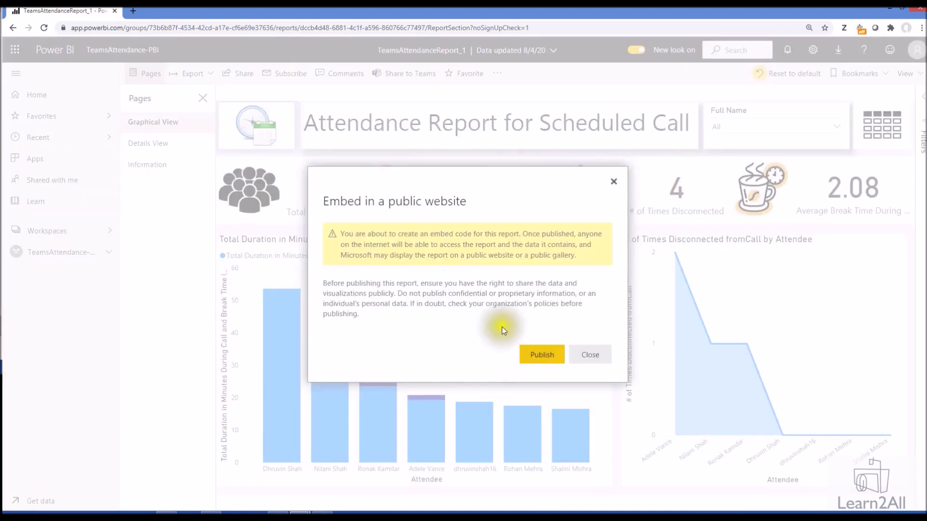
pyautogui.click(529, 359)
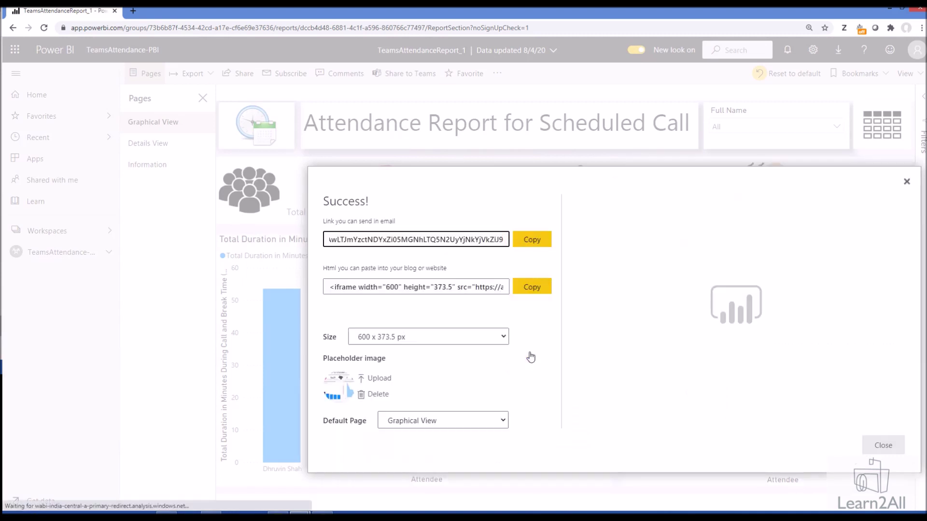
pyautogui.click(601, 172)
pyautogui.moveTo(590, 172); pyautogui.dragTo(450, 142)
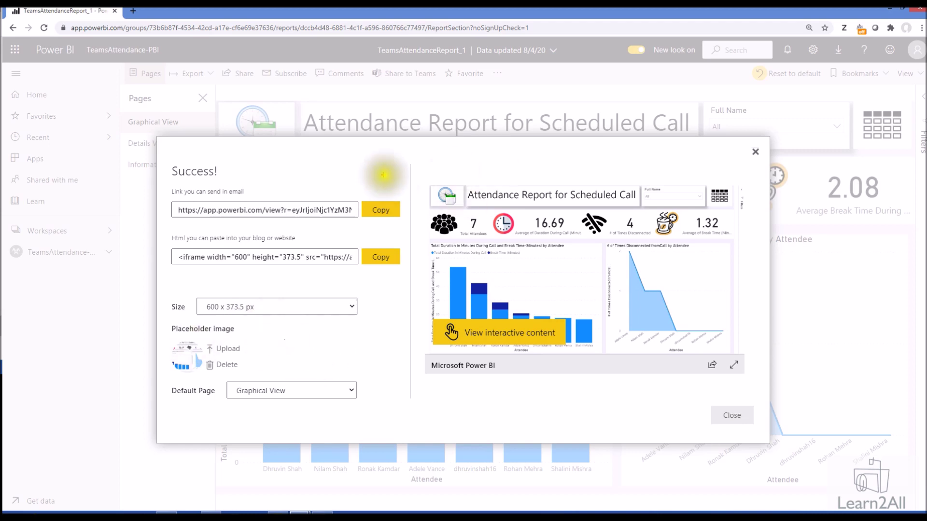
pyautogui.moveTo(410, 163)
pyautogui.mouseDown()
pyautogui.moveTo(438, 198)
pyautogui.moveTo(594, 311)
pyautogui.moveTo(762, 376)
pyautogui.moveTo(759, 386)
pyautogui.mouseUp()
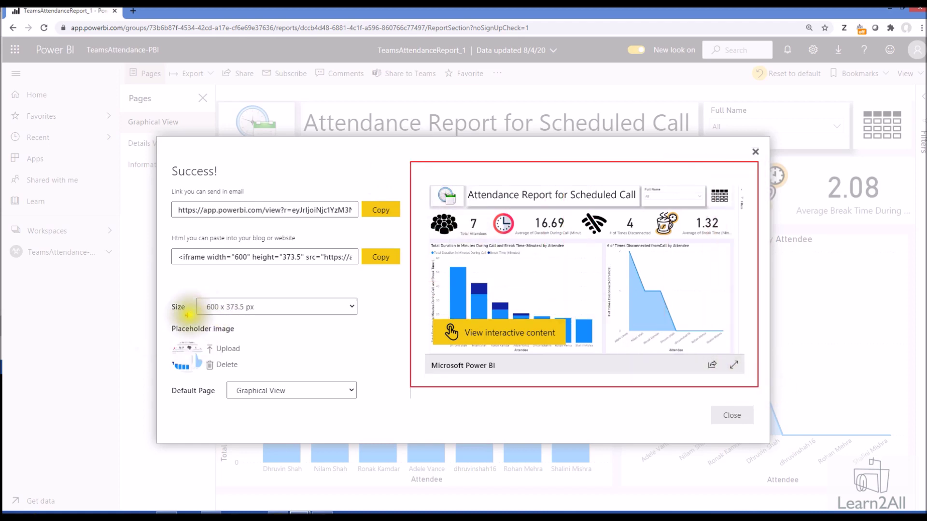
pyautogui.moveTo(165, 319); pyautogui.dragTo(260, 370)
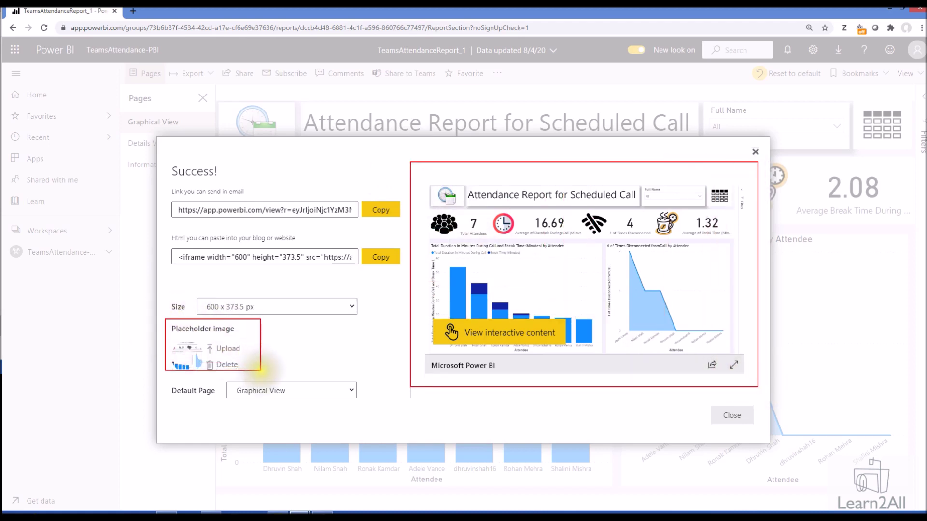
pyautogui.moveTo(166, 374)
pyautogui.mouseDown()
pyautogui.moveTo(317, 397)
pyautogui.moveTo(374, 417)
pyautogui.mouseUp()
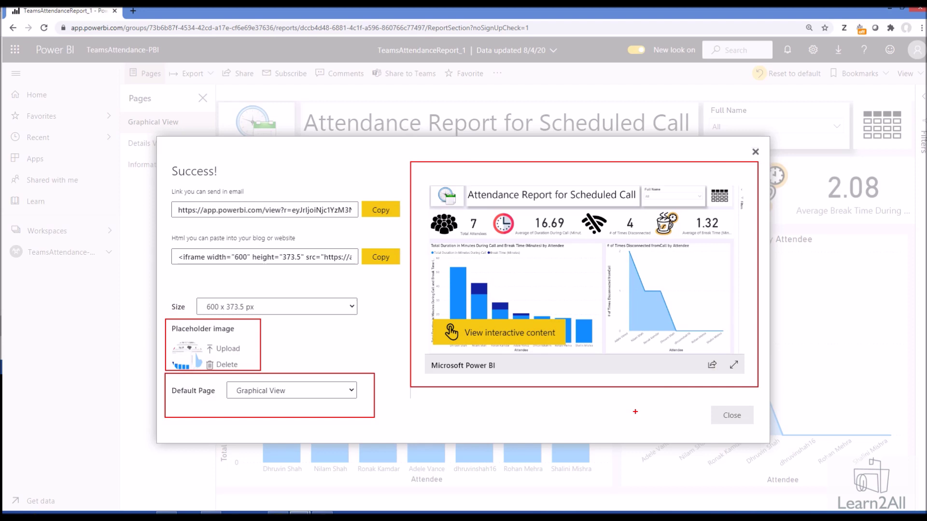
pyautogui.press('Escape')
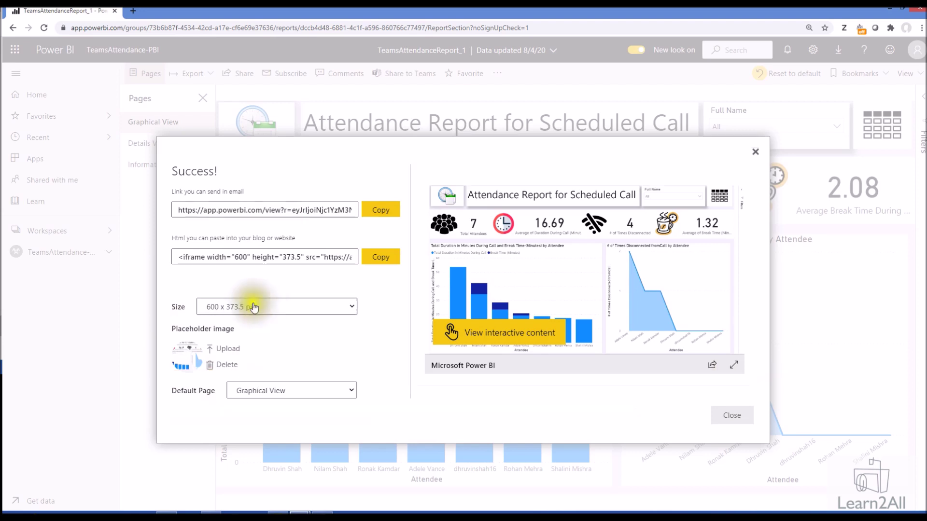
pyautogui.click(296, 311)
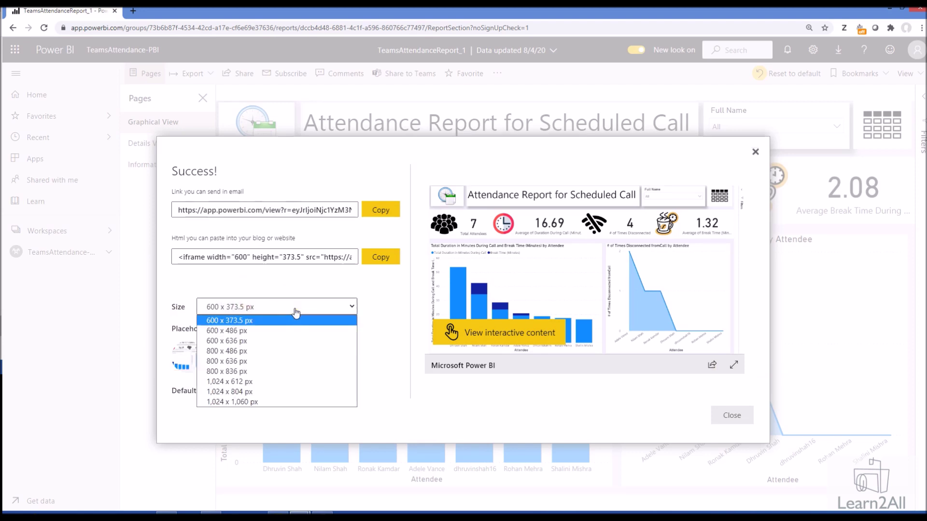
# Switch the embed size to 600 x 636 px, revert to 600 x 373.5 px, and delete the placeholder image
pyautogui.click(224, 262)
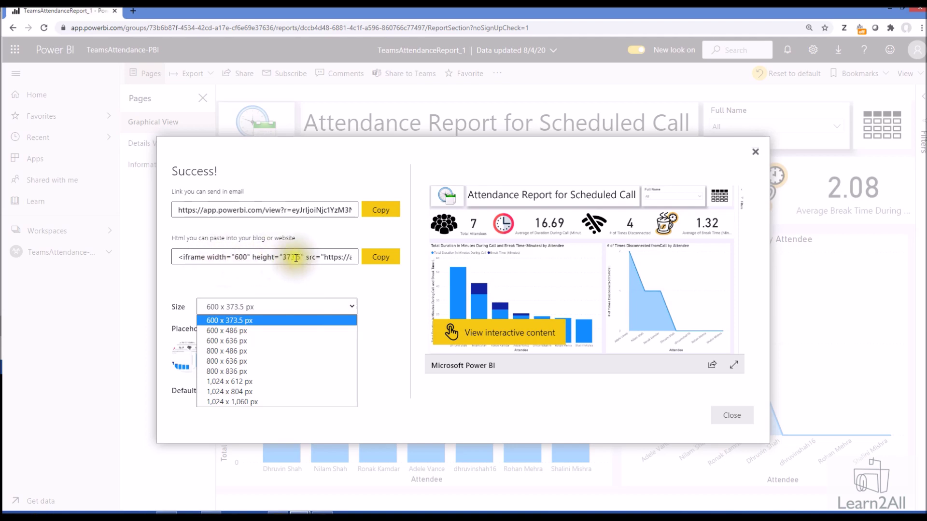
pyautogui.click(277, 343)
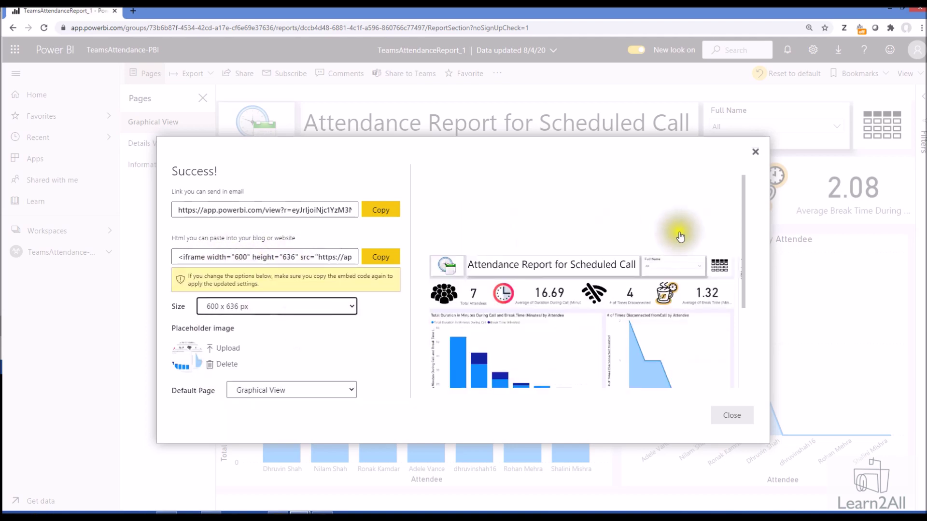
pyautogui.scroll(-5, 678, 234)
pyautogui.scroll(3, 683, 232)
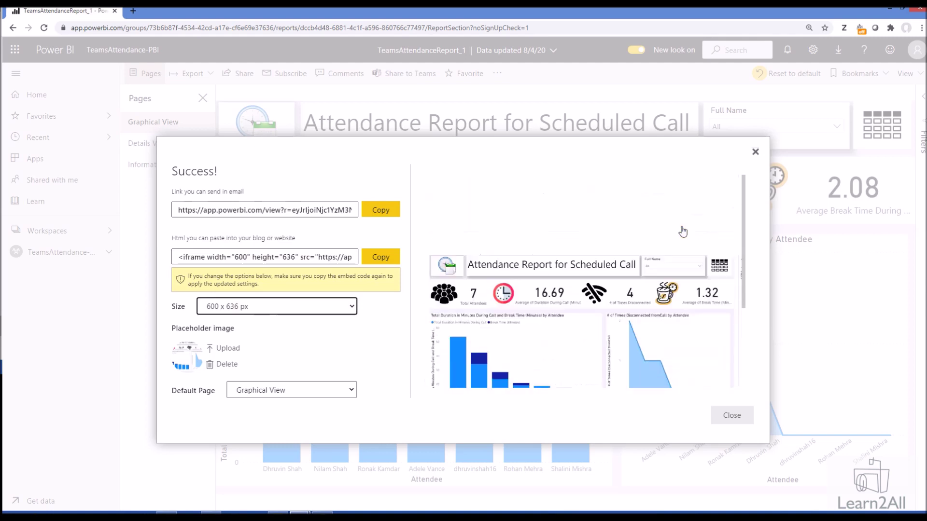
pyautogui.click(275, 313)
pyautogui.click(260, 318)
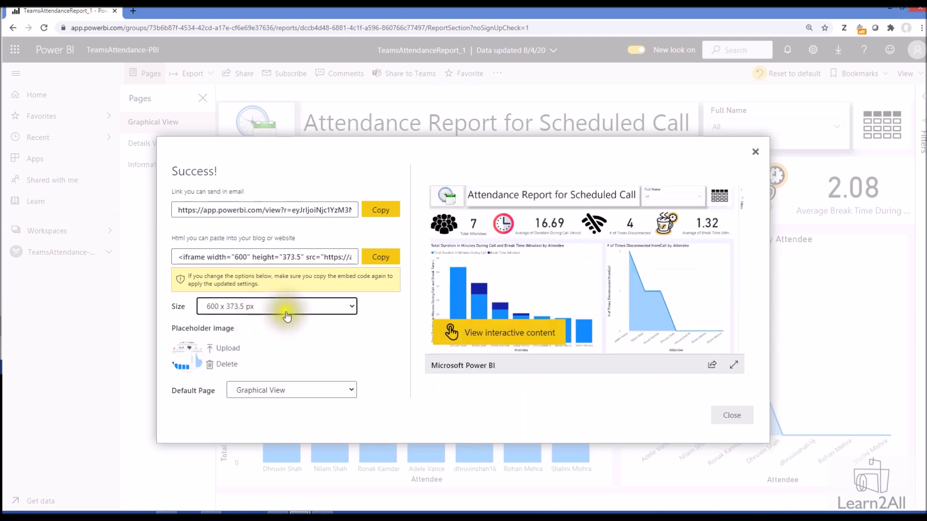
pyautogui.click(212, 363)
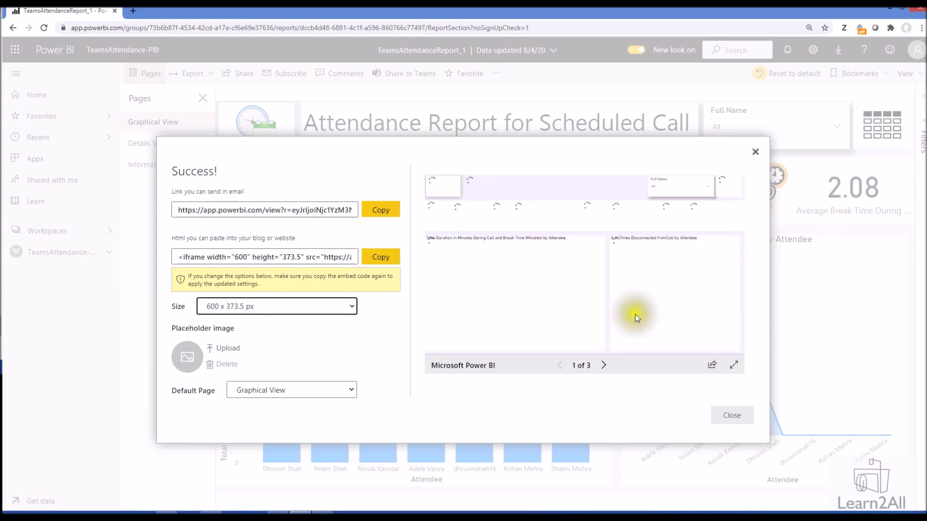
# Upload Screenshot1.png as the placeholder image and load the live interactive report preview
pyautogui.click(218, 355)
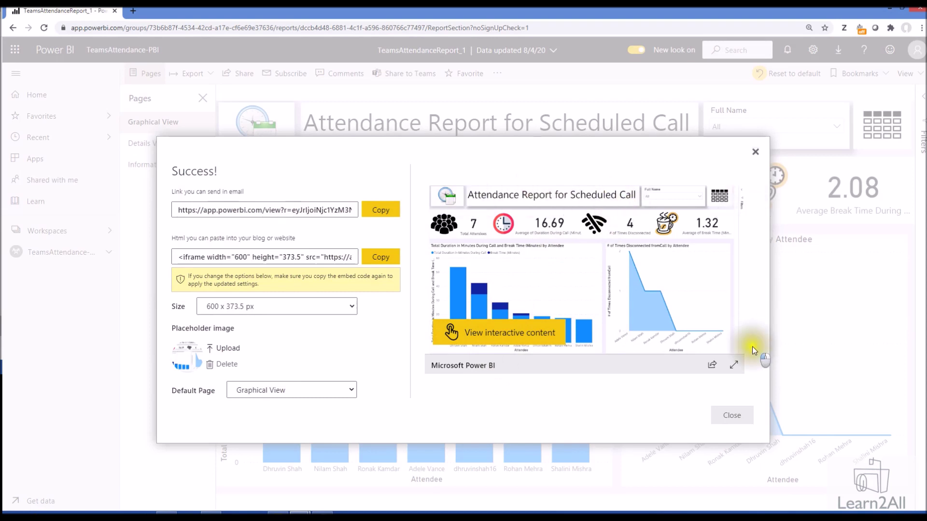
pyautogui.click(500, 339)
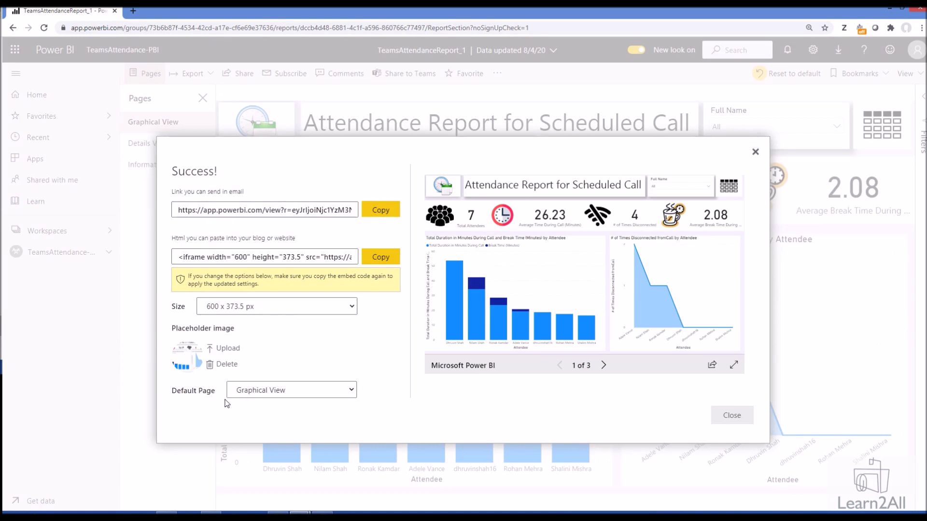
pyautogui.click(259, 390)
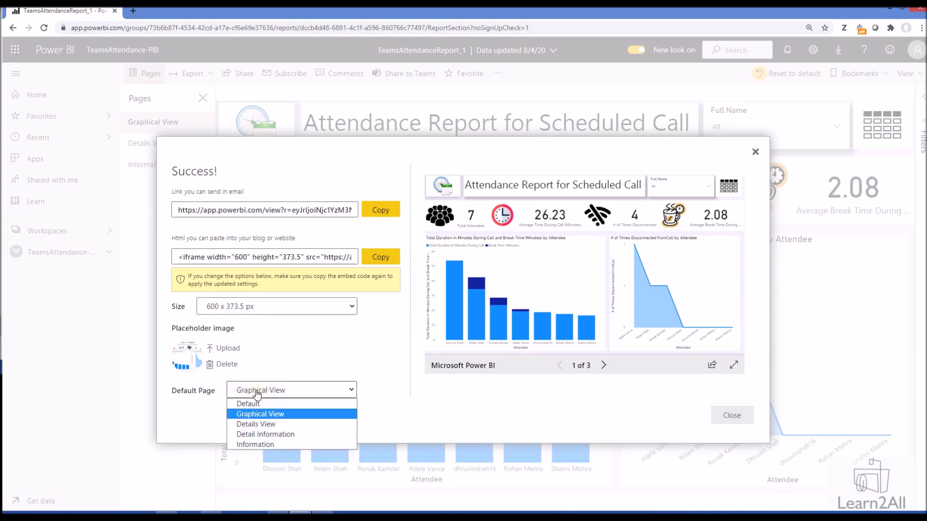
# Try Detail Information, then Details View, as the default page and check it in the live preview
pyautogui.click(270, 433)
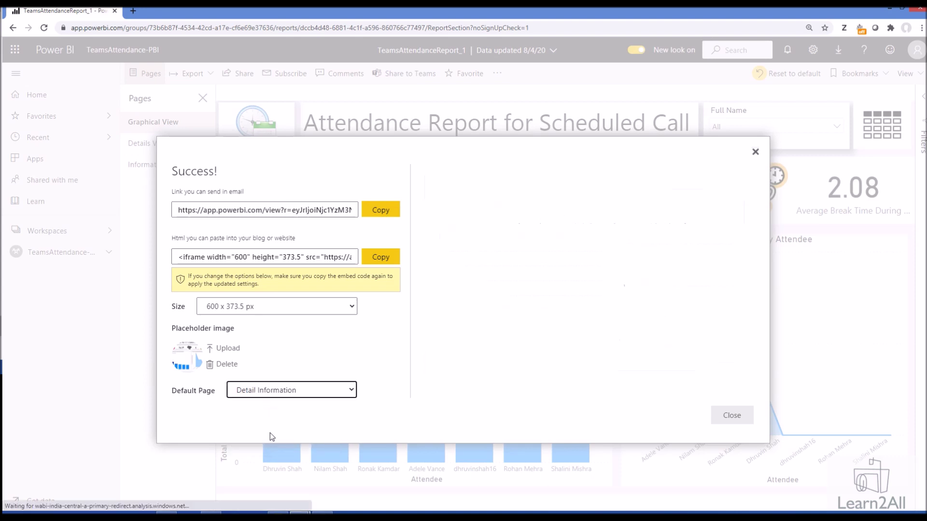
pyautogui.click(275, 397)
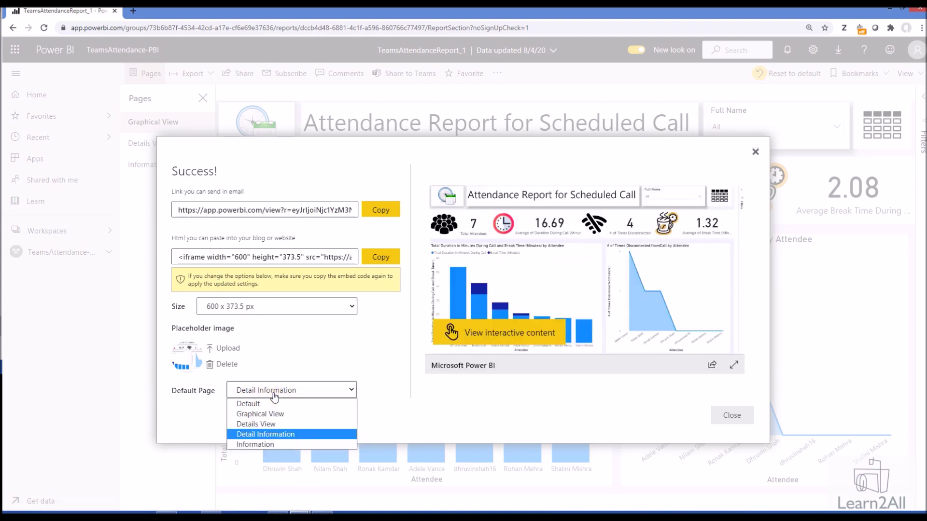
pyautogui.click(267, 425)
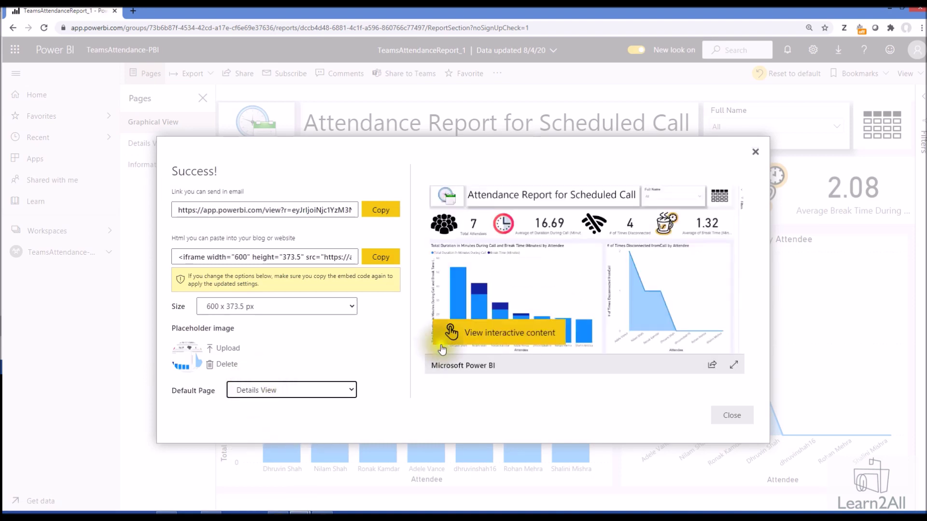
pyautogui.click(482, 332)
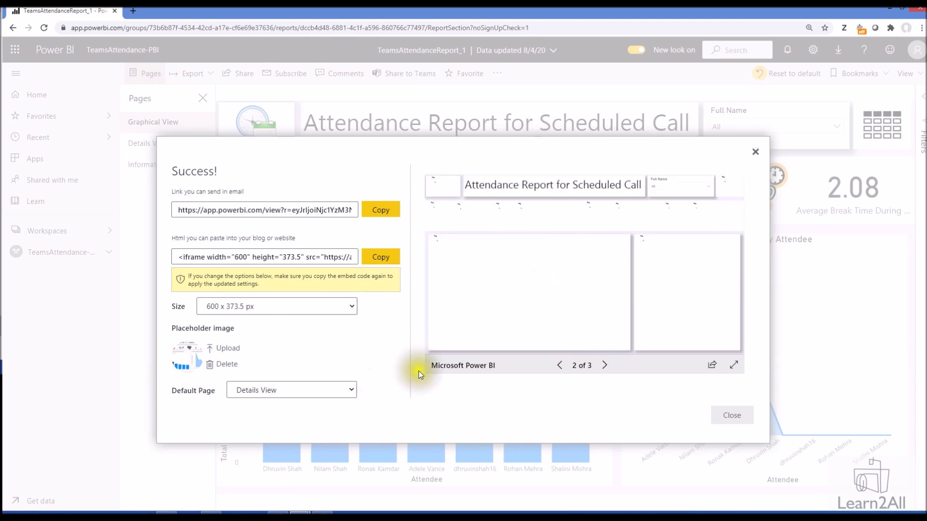
# Set the default page back to Default and copy the report's public email link
pyautogui.click(322, 395)
pyautogui.click(318, 405)
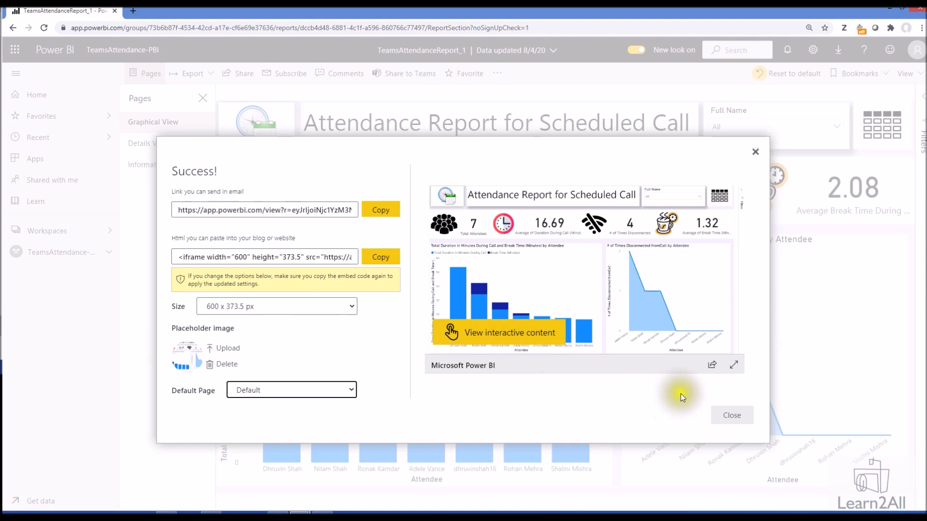
pyautogui.click(380, 209)
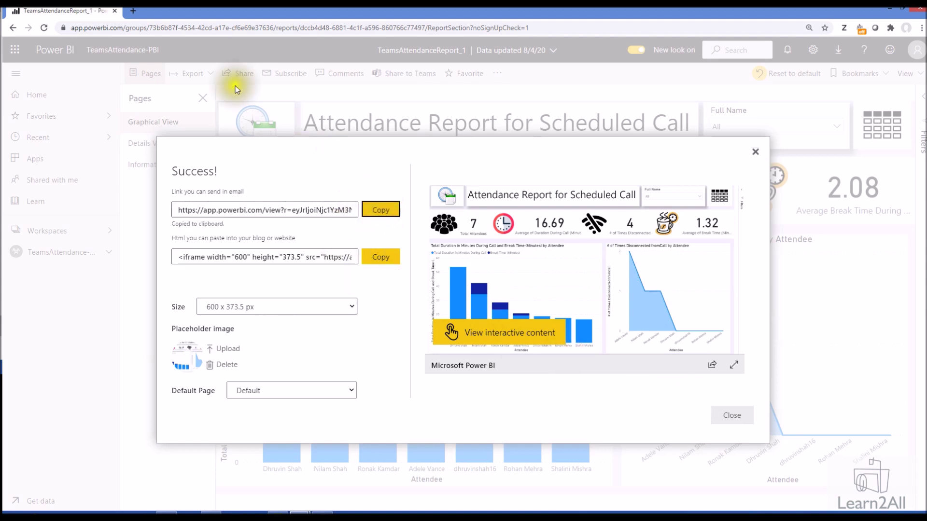
# Paste the copied public link into a new Chrome tab to view the report, then return to the embed dialog
pyautogui.click(134, 12)
pyautogui.rightClick(153, 27)
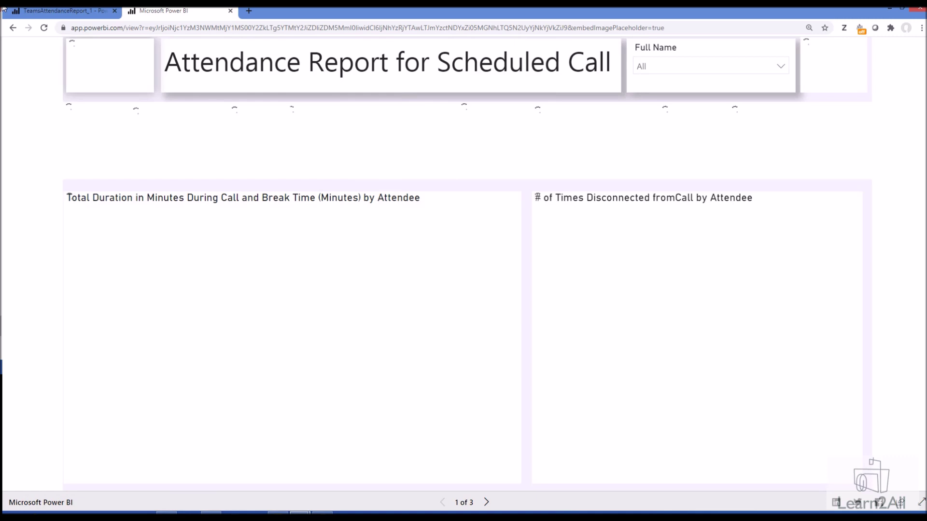
pyautogui.click(7, 10)
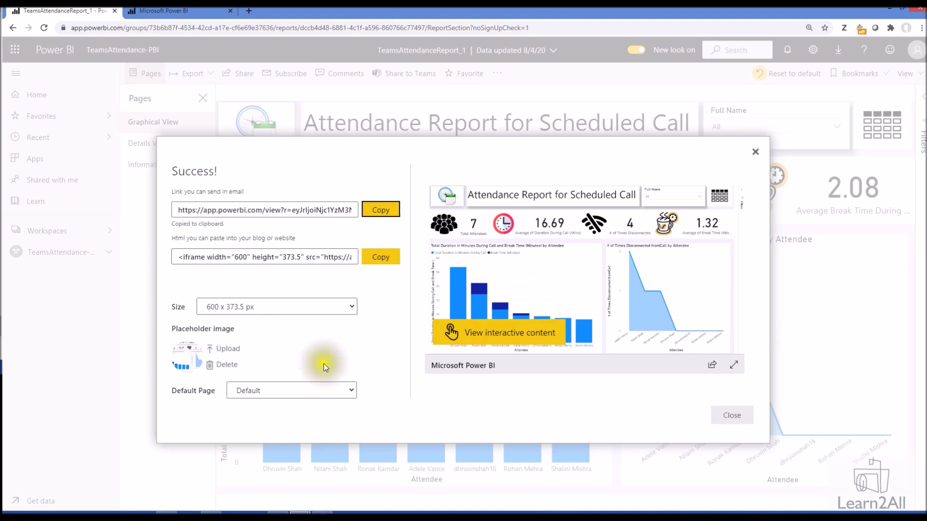
# Open a new browser tab and go to the Learn2All YouTube channel page
pyautogui.click(248, 11)
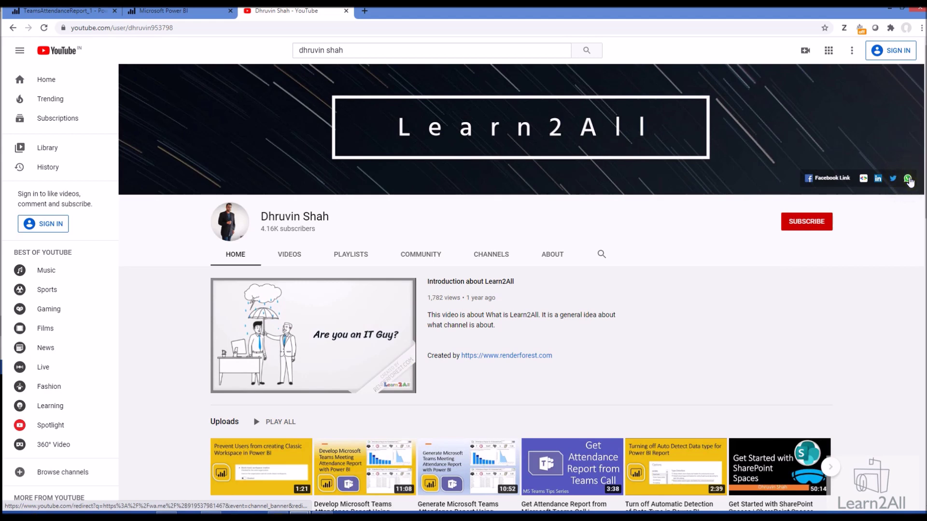
# Open the 'GET Daily Updates For Learn2ALL Group' form via the banner's WhatsApp link, then return to YouTube
pyautogui.click(866, 183)
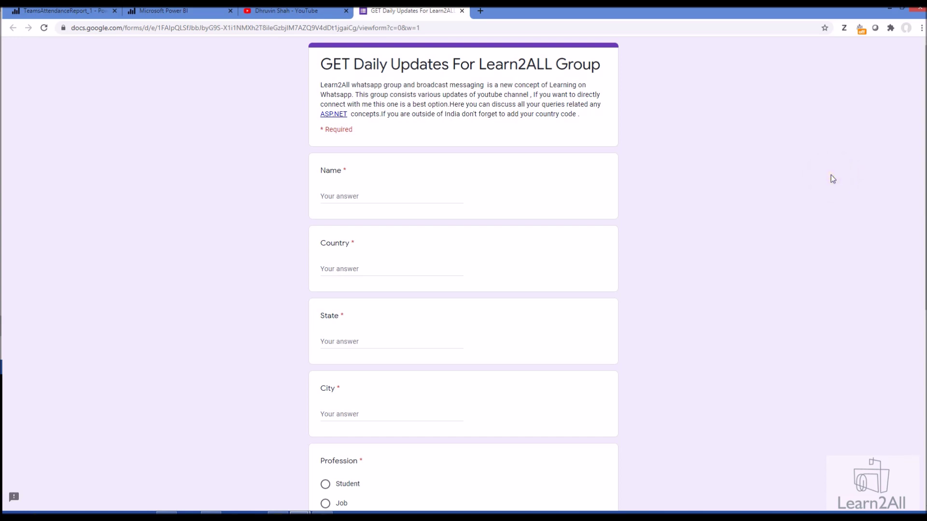
pyautogui.click(260, 10)
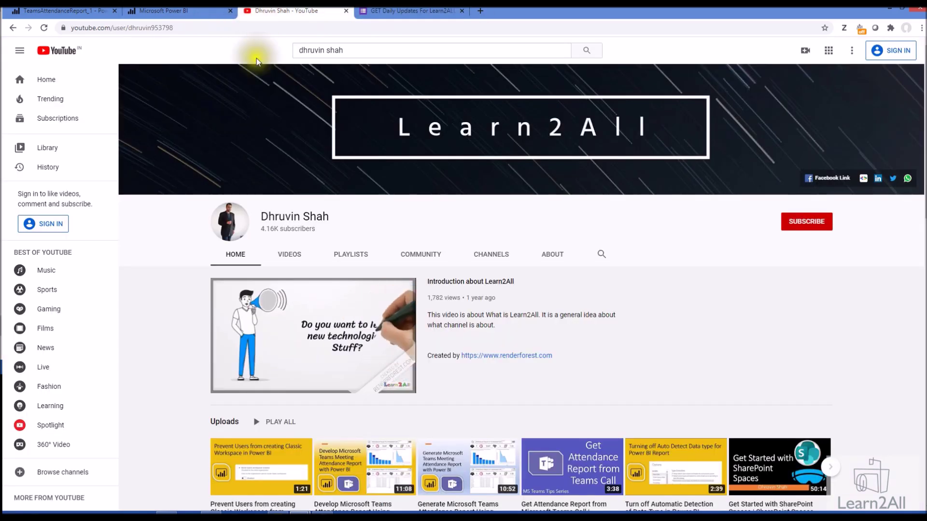